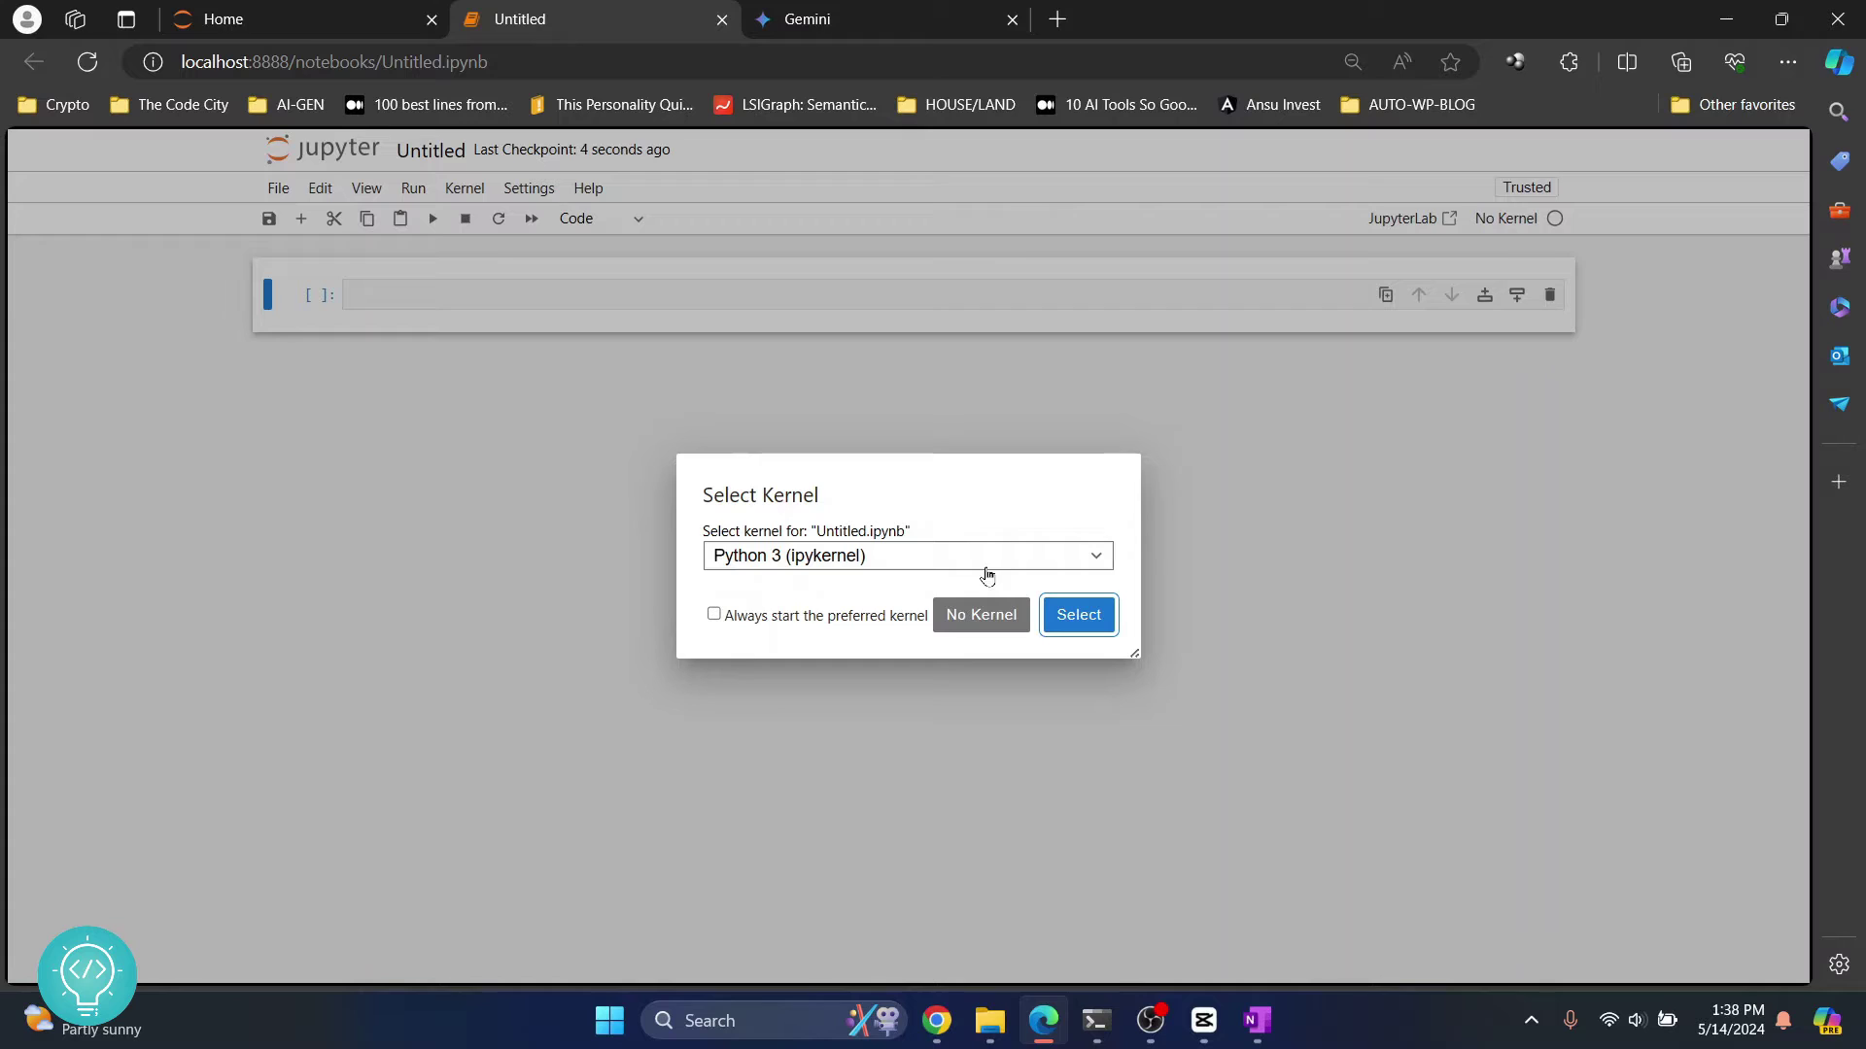
# Connect the Python 3 kernel and run the '!pip install matplotlib' cell.
pyautogui.click(1079, 614)
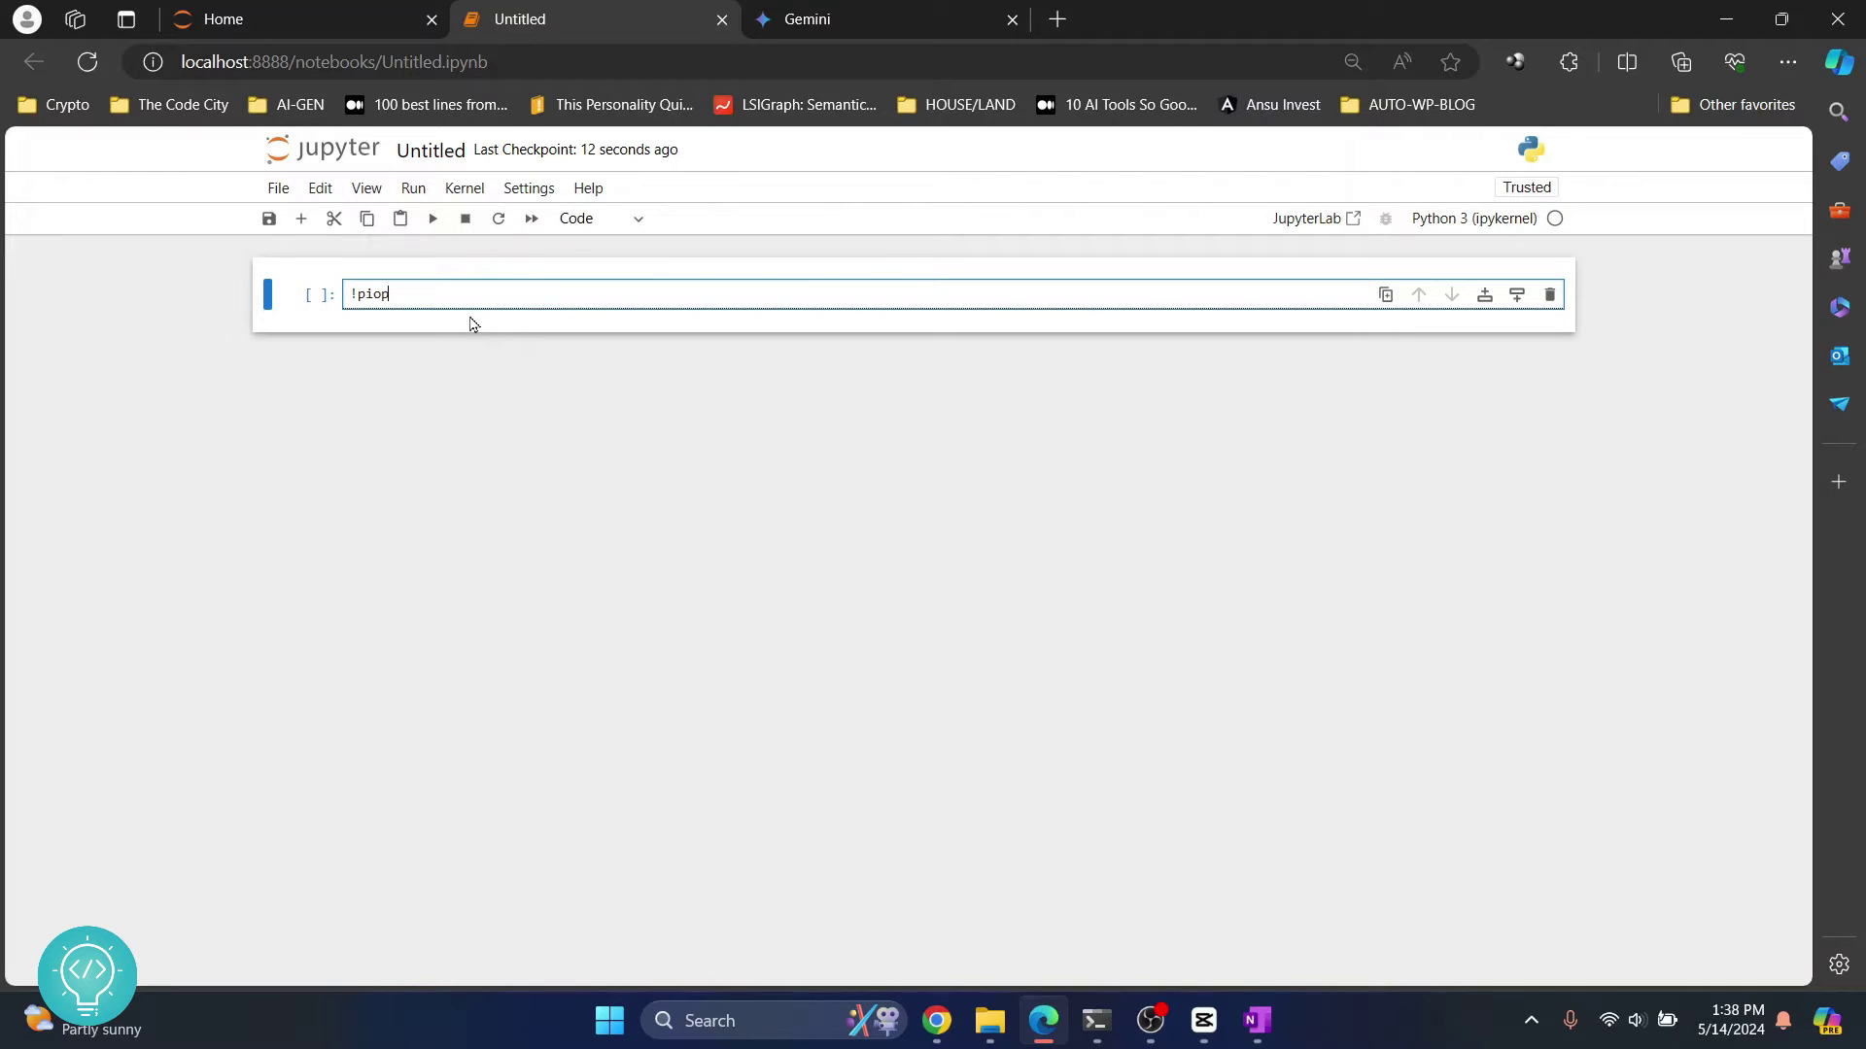
pyautogui.write('nstall mat')
pyautogui.write('plotlib')
pyautogui.hotkey('shift', 'Return')
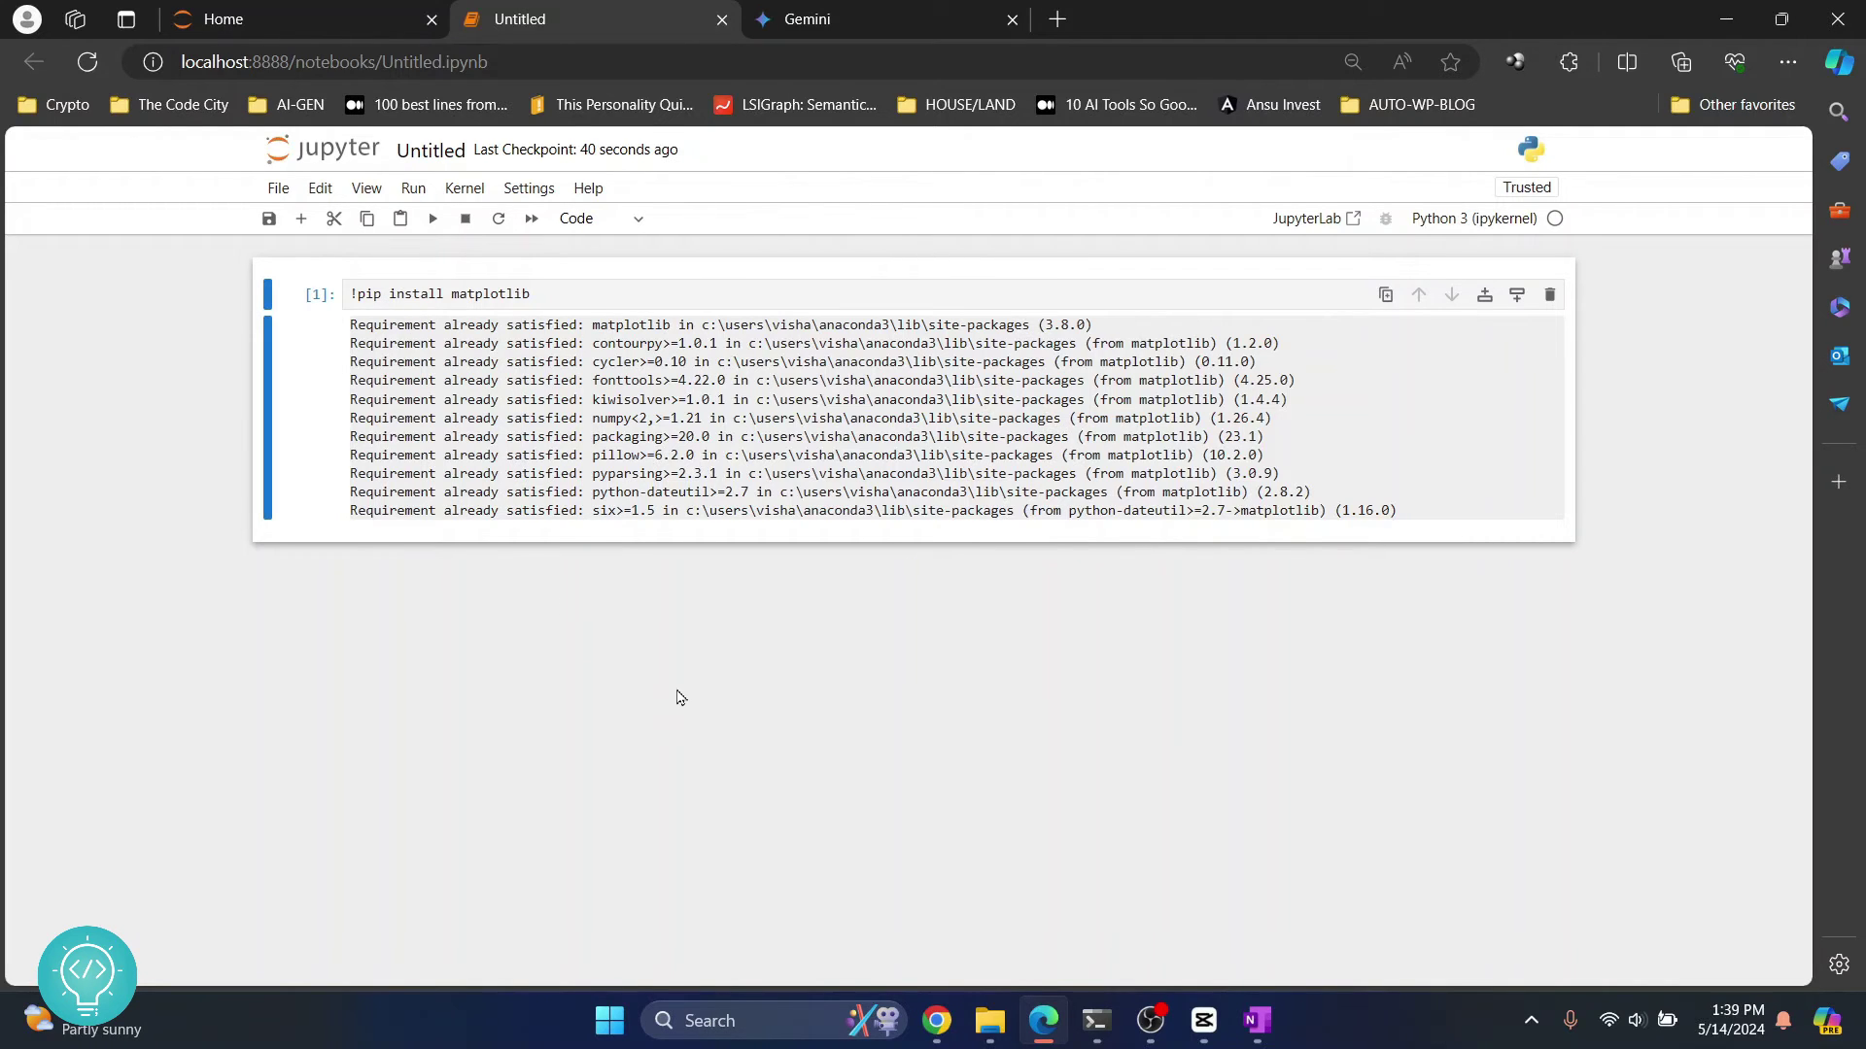
# Insert a fresh cell above and delete the pip install cell with its output.
pyautogui.press('a')
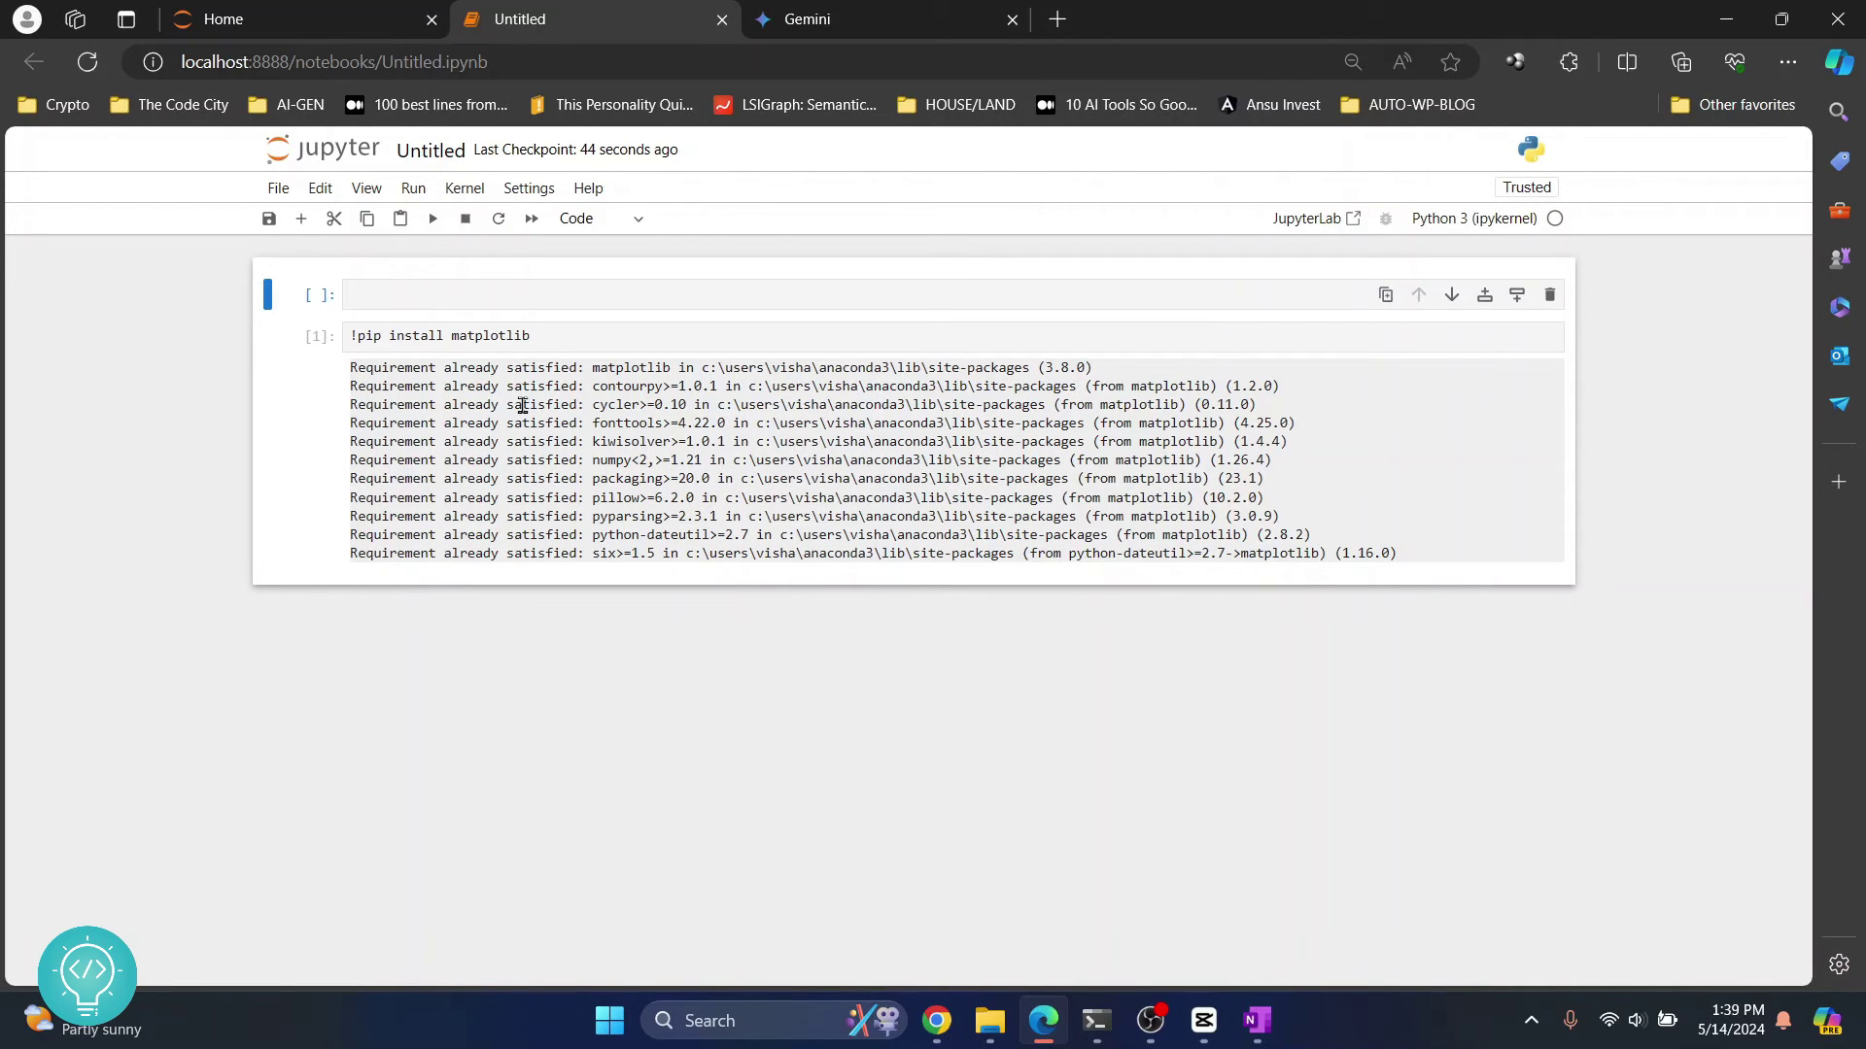
pyautogui.click(584, 447)
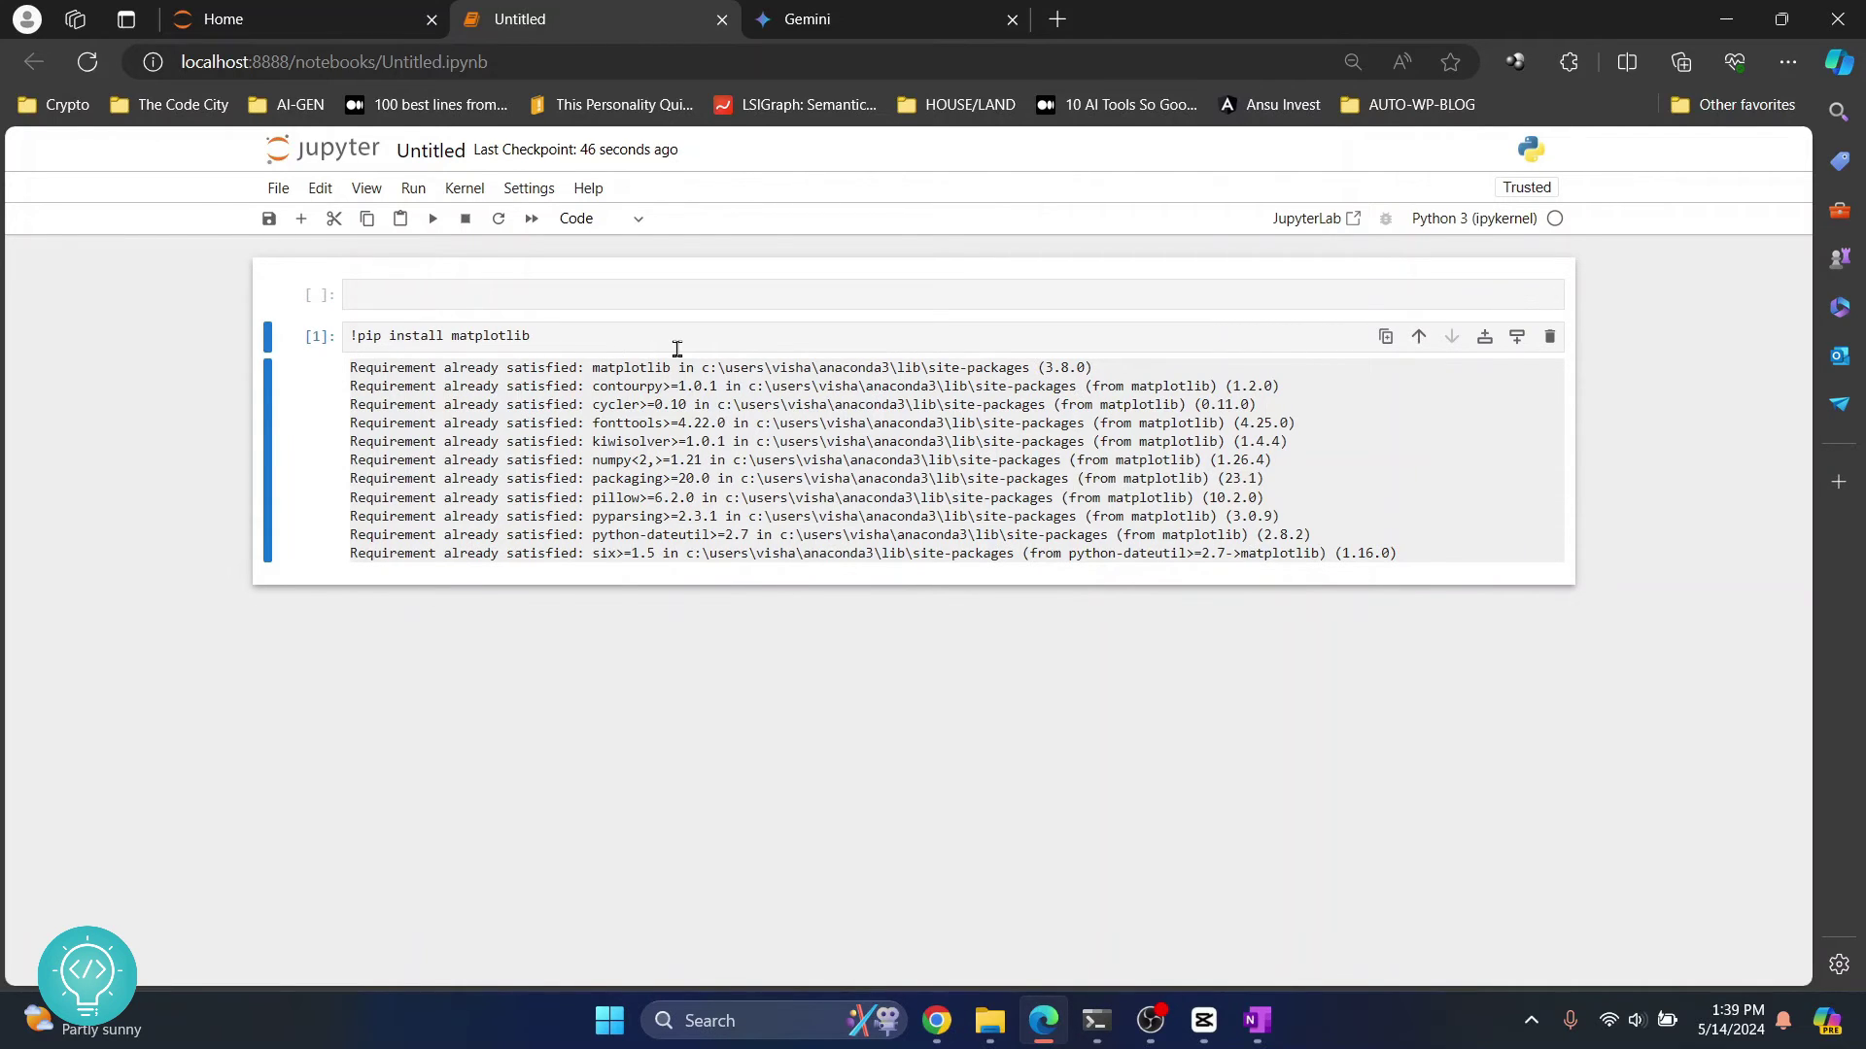
pyautogui.click(599, 336)
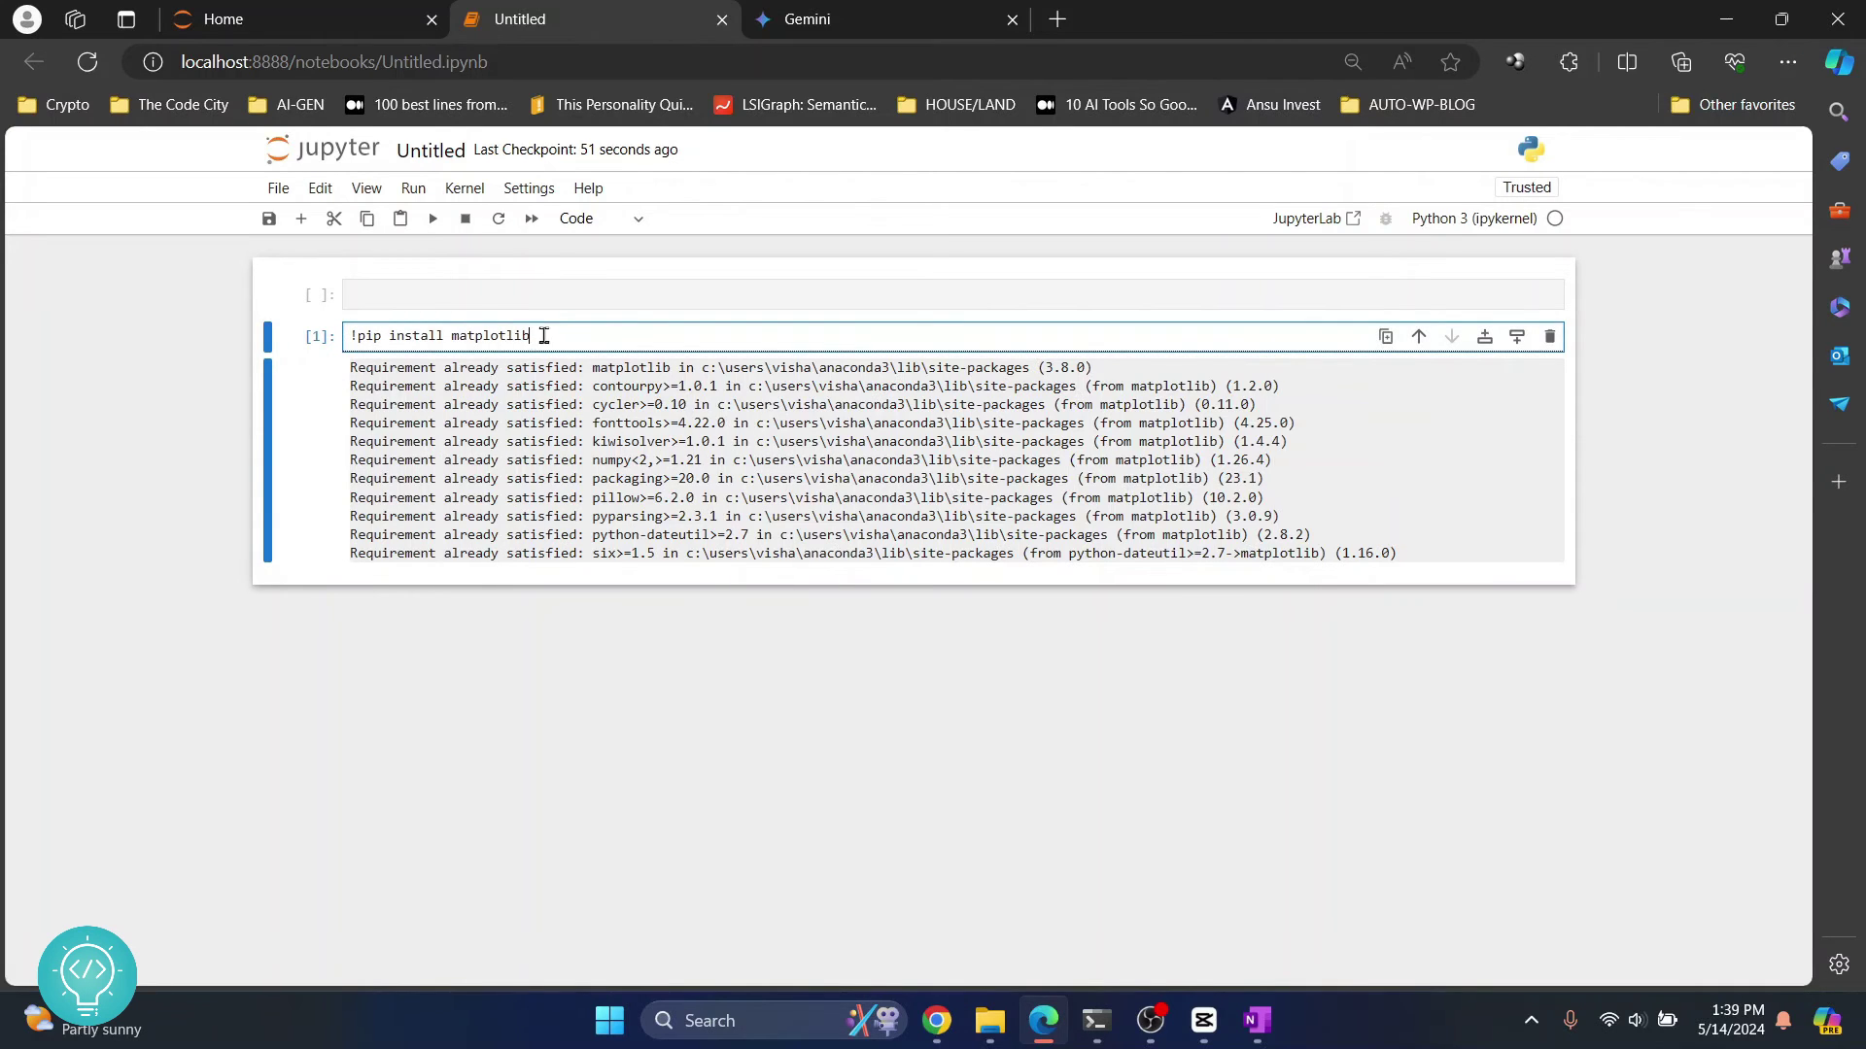
pyautogui.click(843, 522)
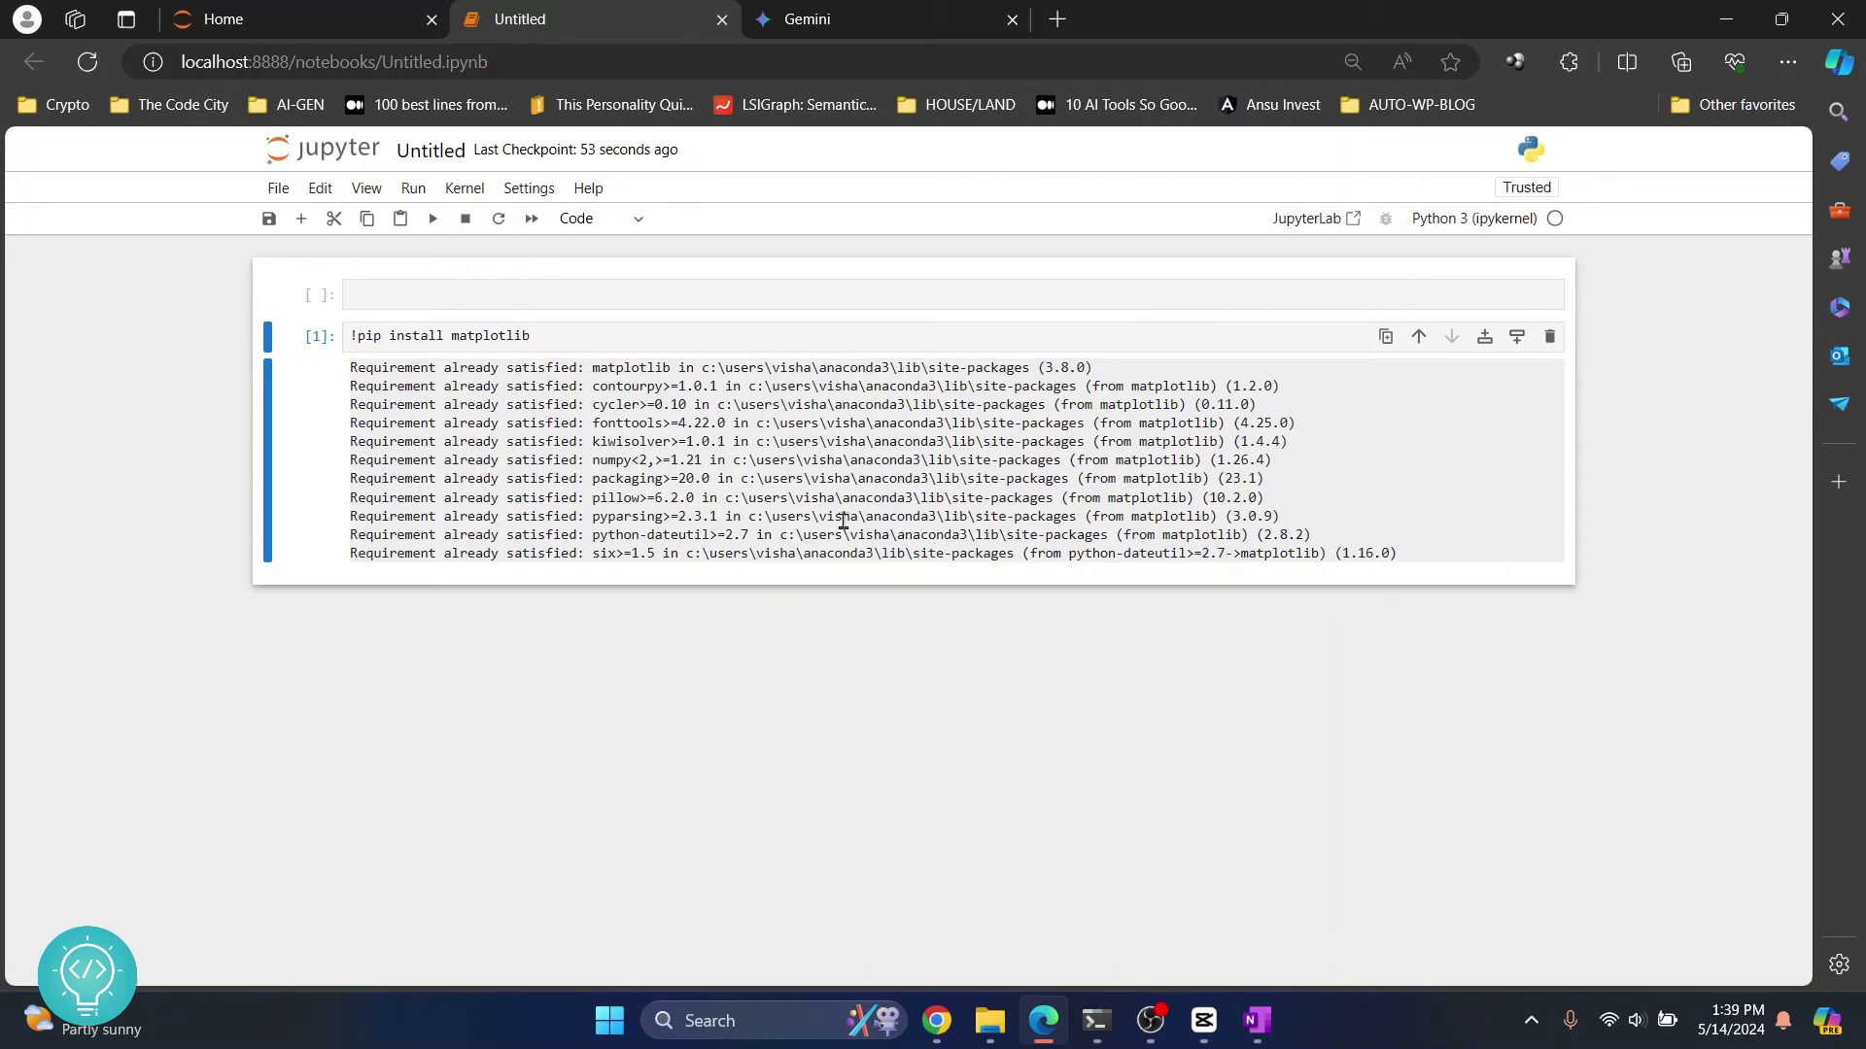
pyautogui.press('d')
pyautogui.press('d')
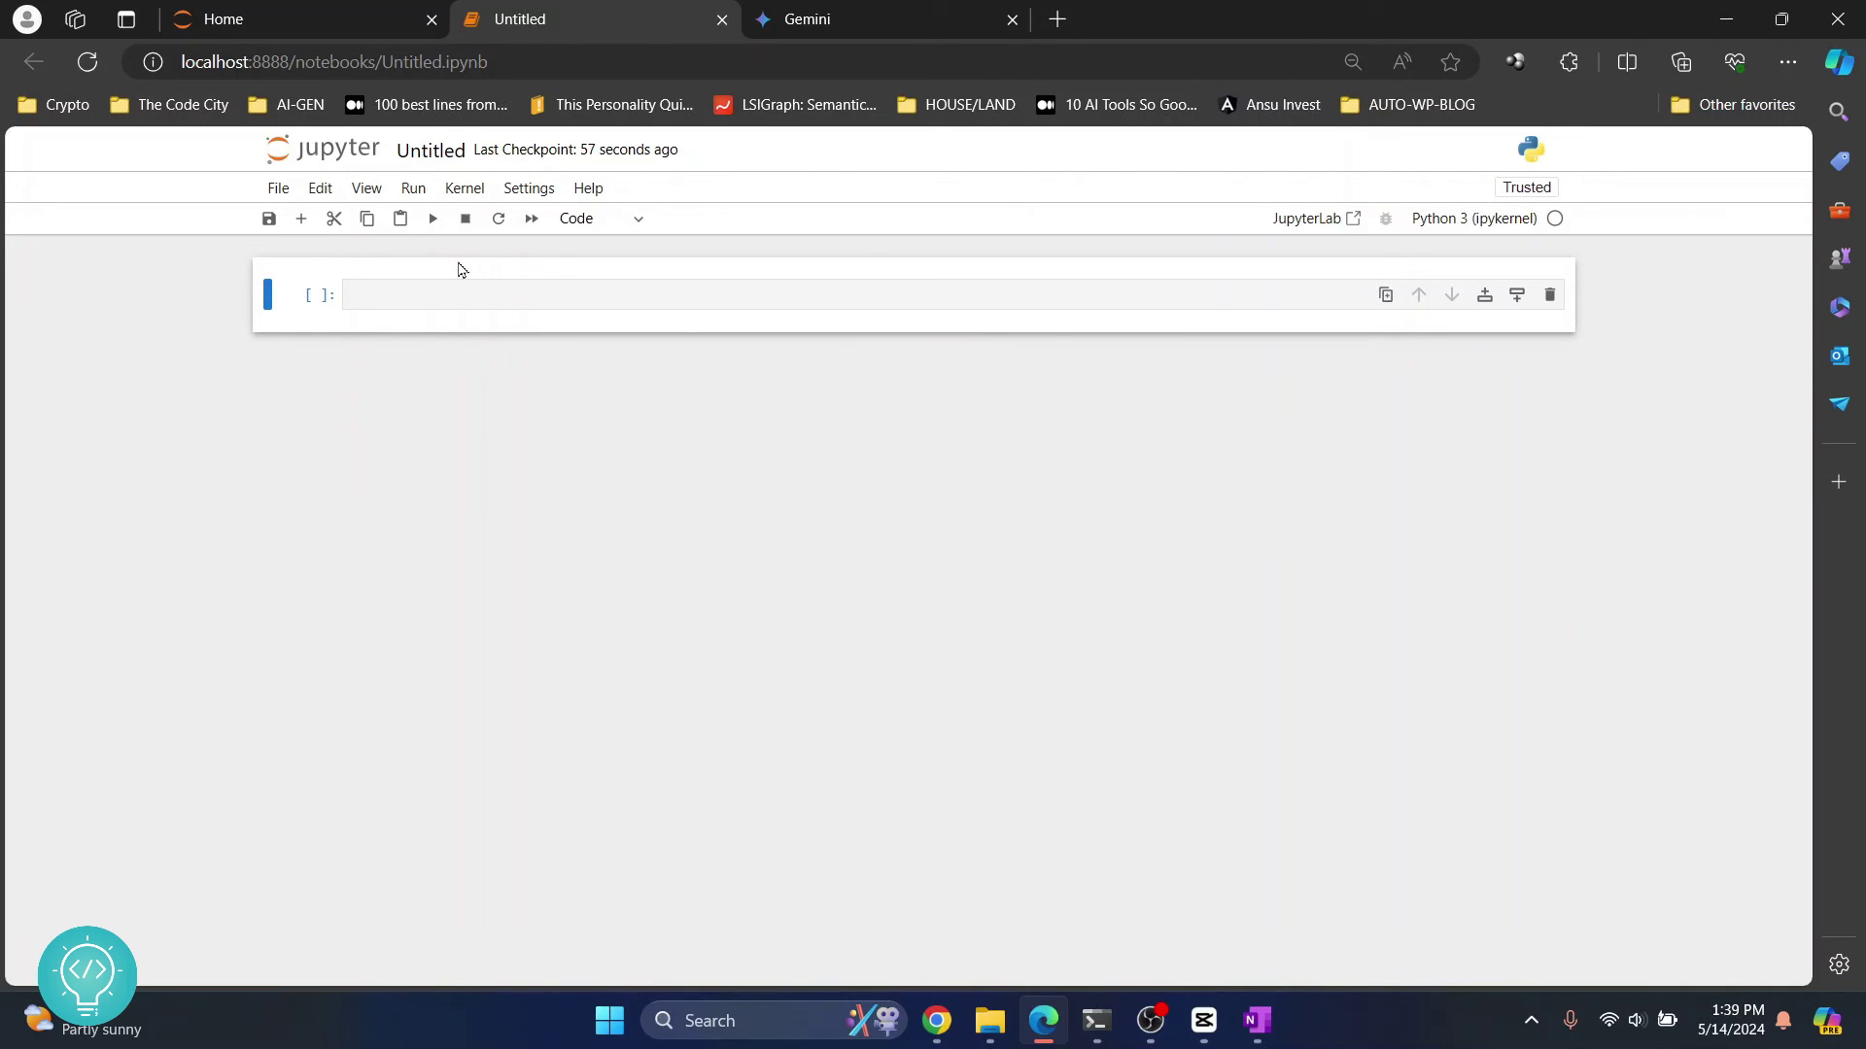
# Paste and run the matplotlib script plotting a 'Sine Wave' with X-axis and Y-axis labels.
pyautogui.click(487, 300)
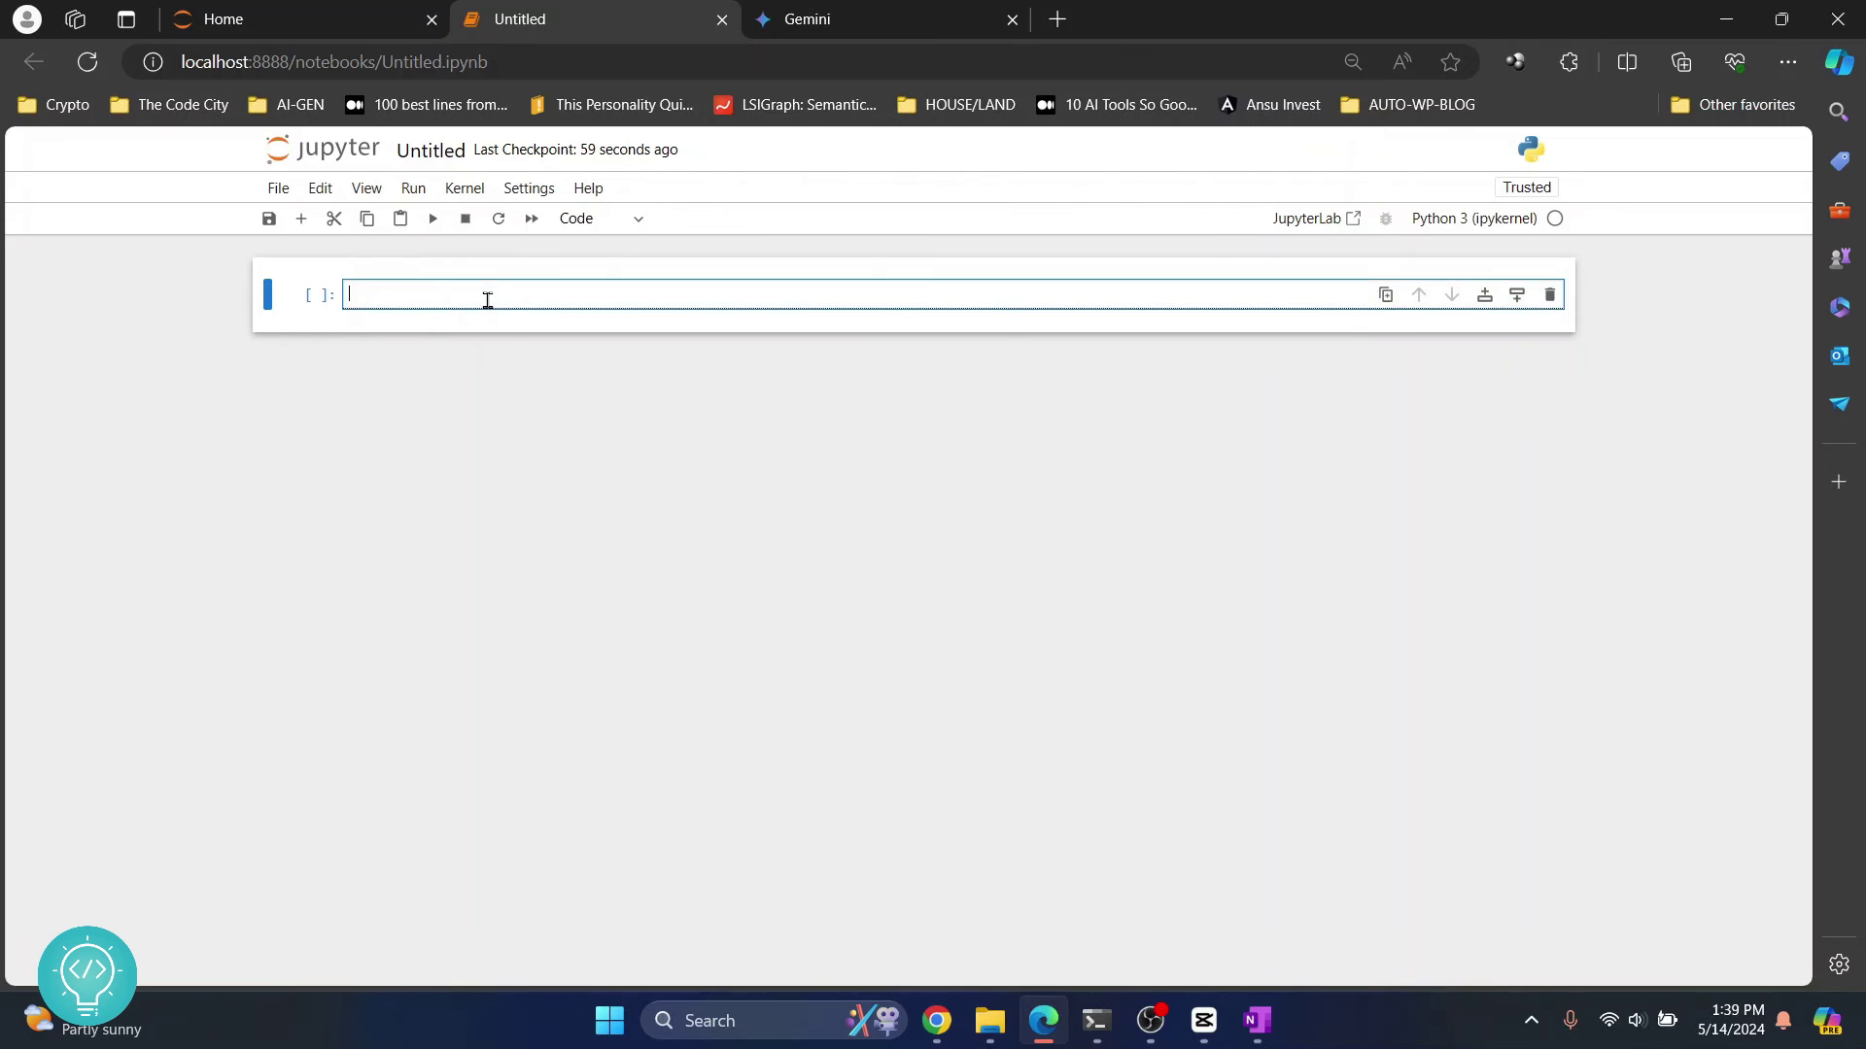
pyautogui.write("import matplotlib.pyplot as plt import numpy as np  # Create sample data x = np.linspace(0.0, 5.0, 100)  # Creates 100 points between 0 and 5 y = np.sin(x)  # Calculate sine of each x value  # Generate the plot plt.plot(x, y)  # Add labels and title plt.xlabel('X-axis') plt.ylabel('Y-axis') plt.title('Sine Wave')  # Display the plot plt.show()")
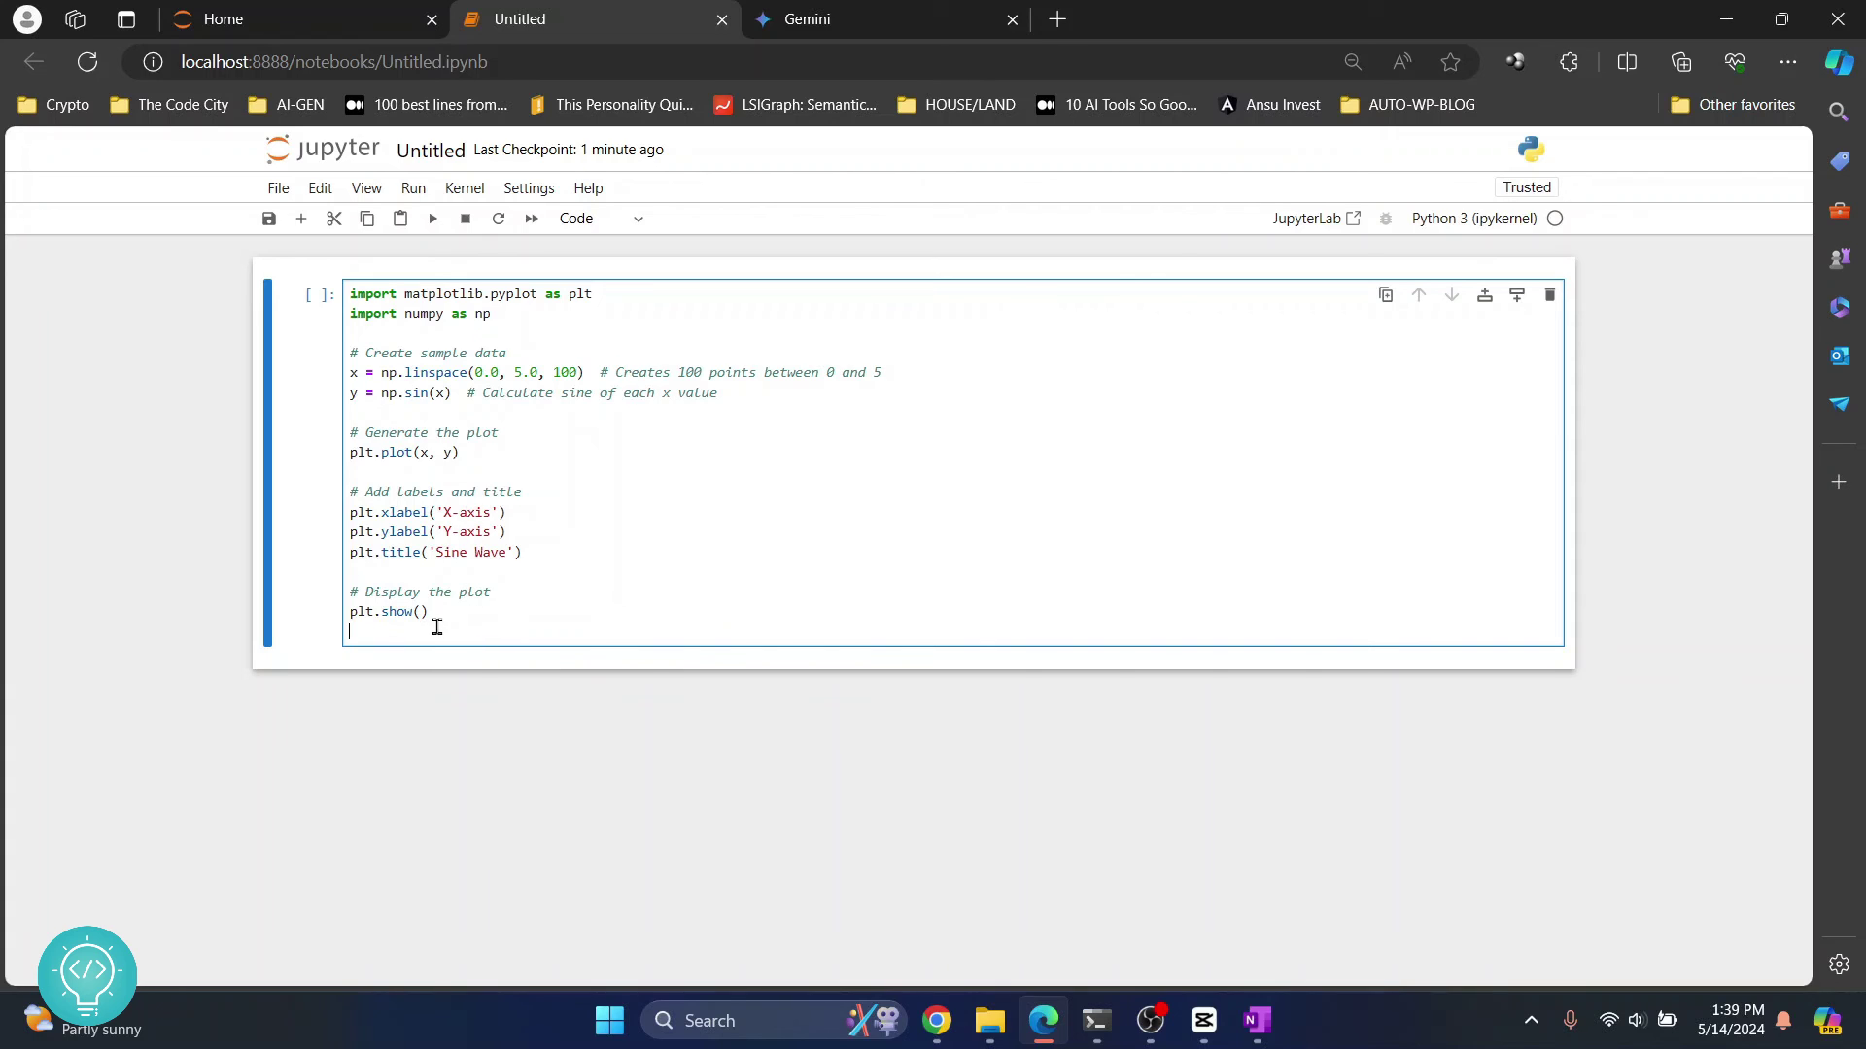
pyautogui.moveTo(435, 626); pyautogui.dragTo(175, 502)
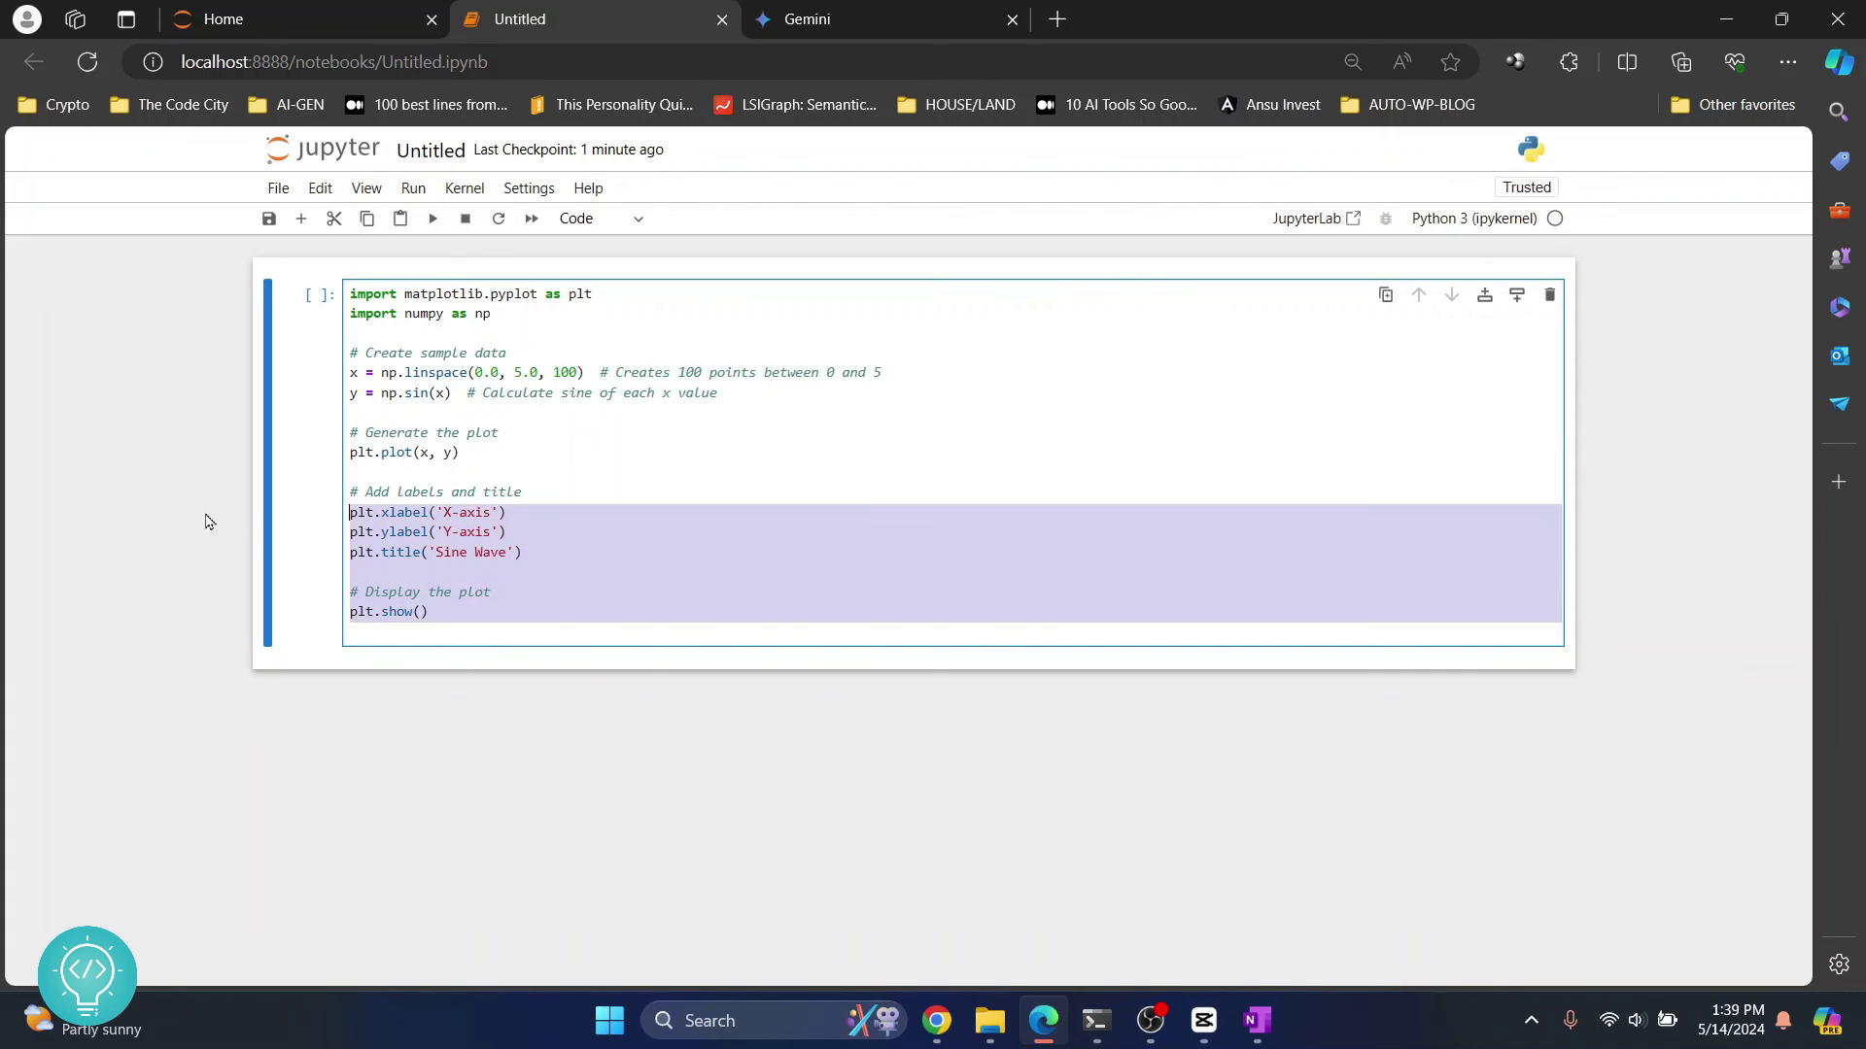
pyautogui.click(434, 565)
pyautogui.hotkey('shift', 'Return')
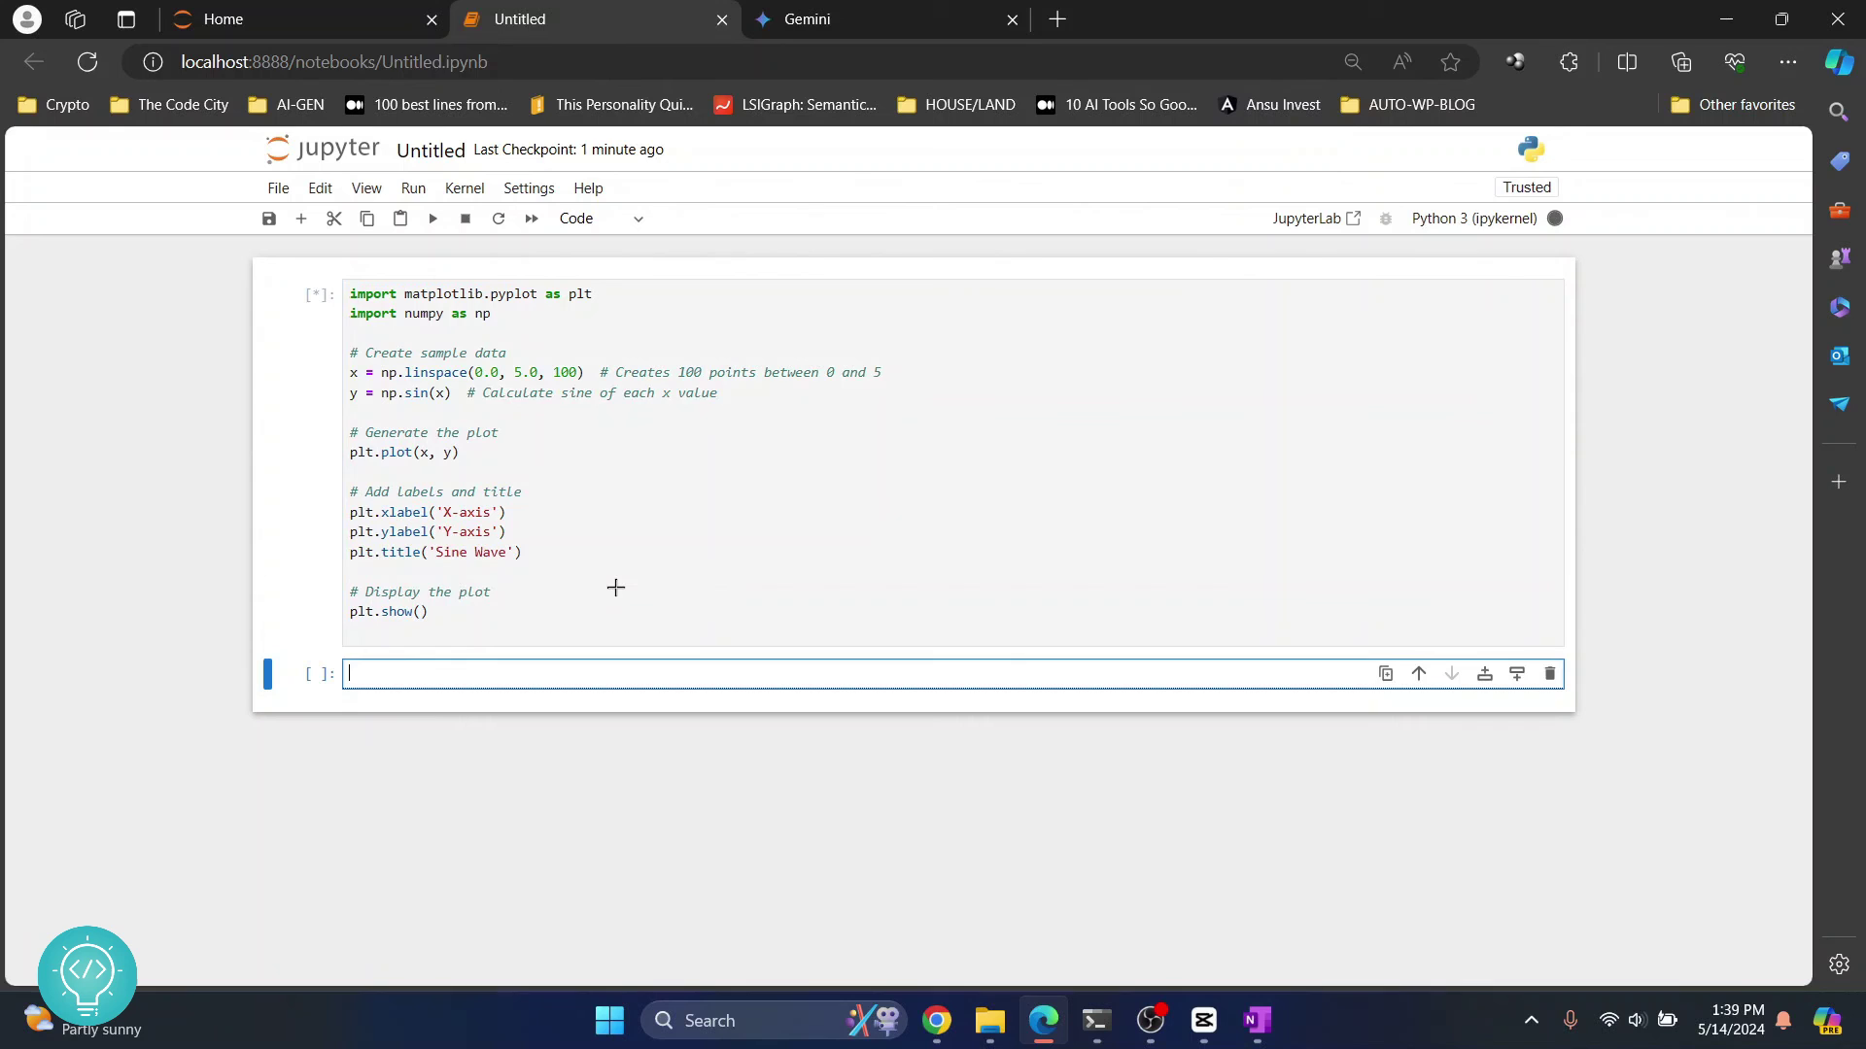
pyautogui.click(567, 574)
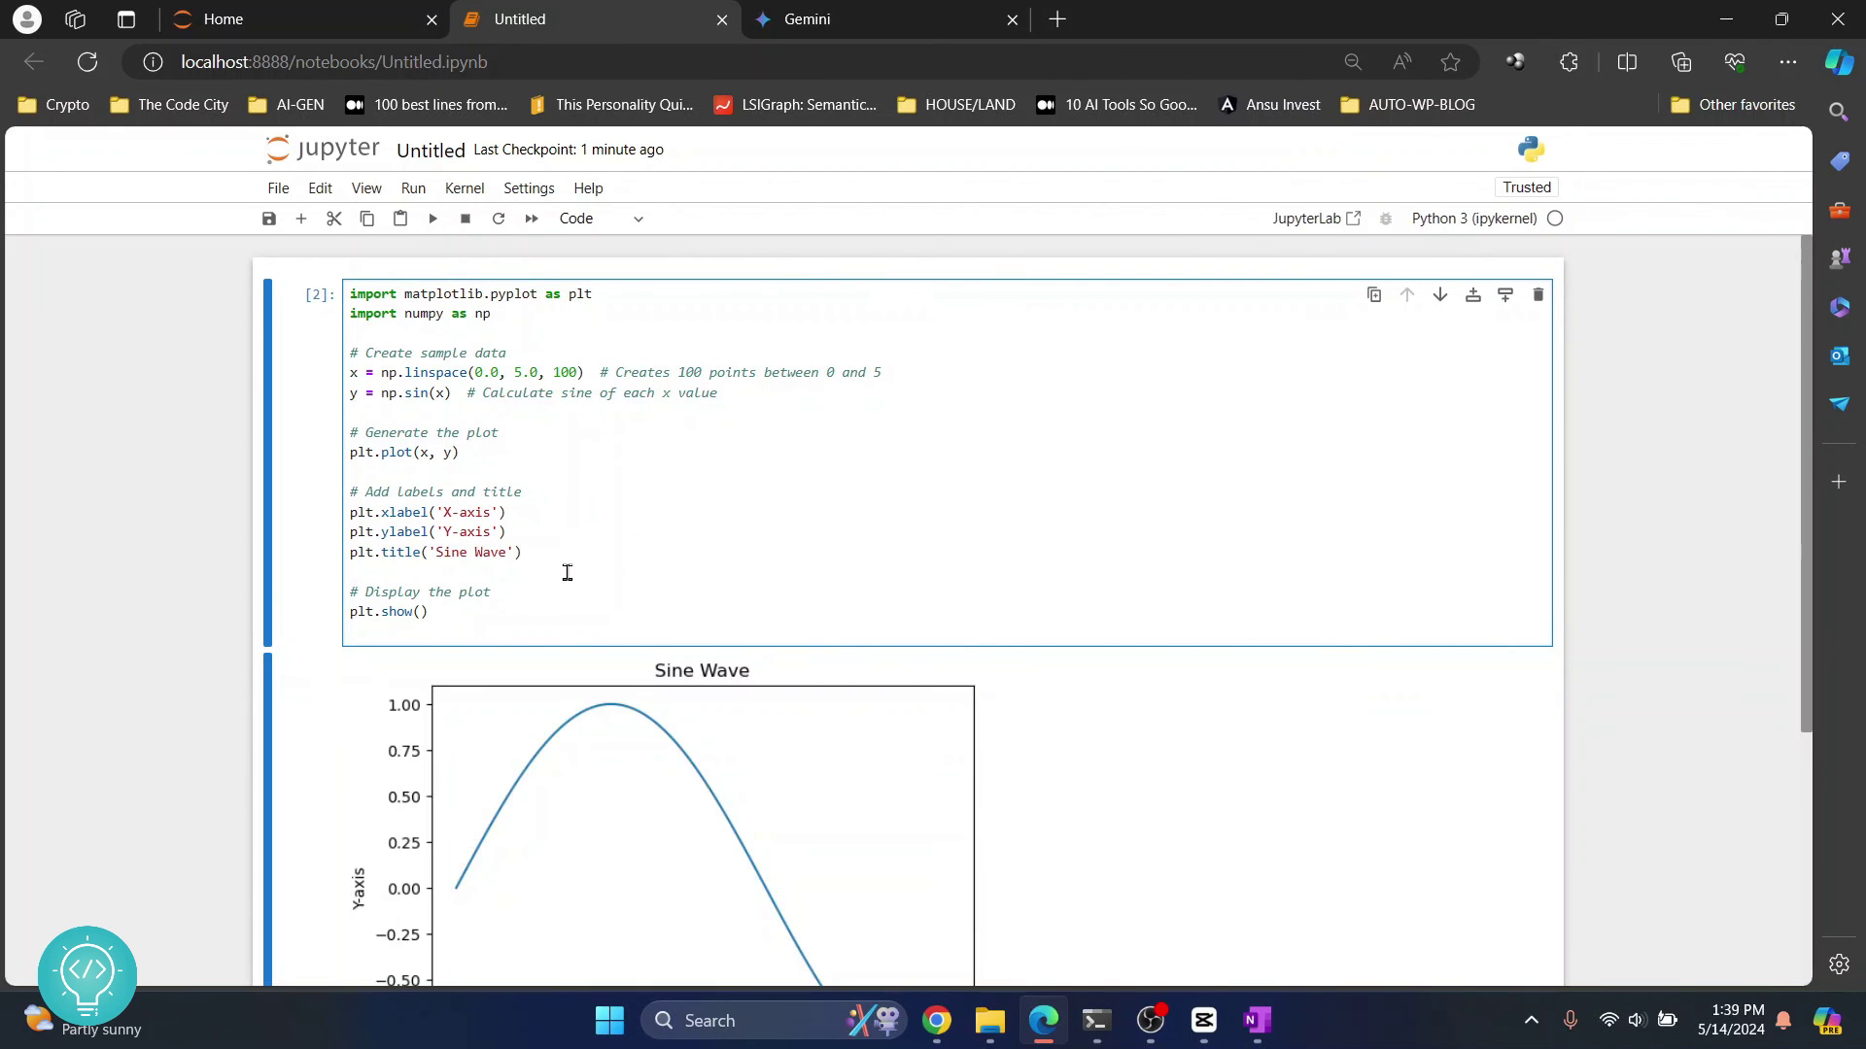
pyautogui.scroll(-3, 584, 510)
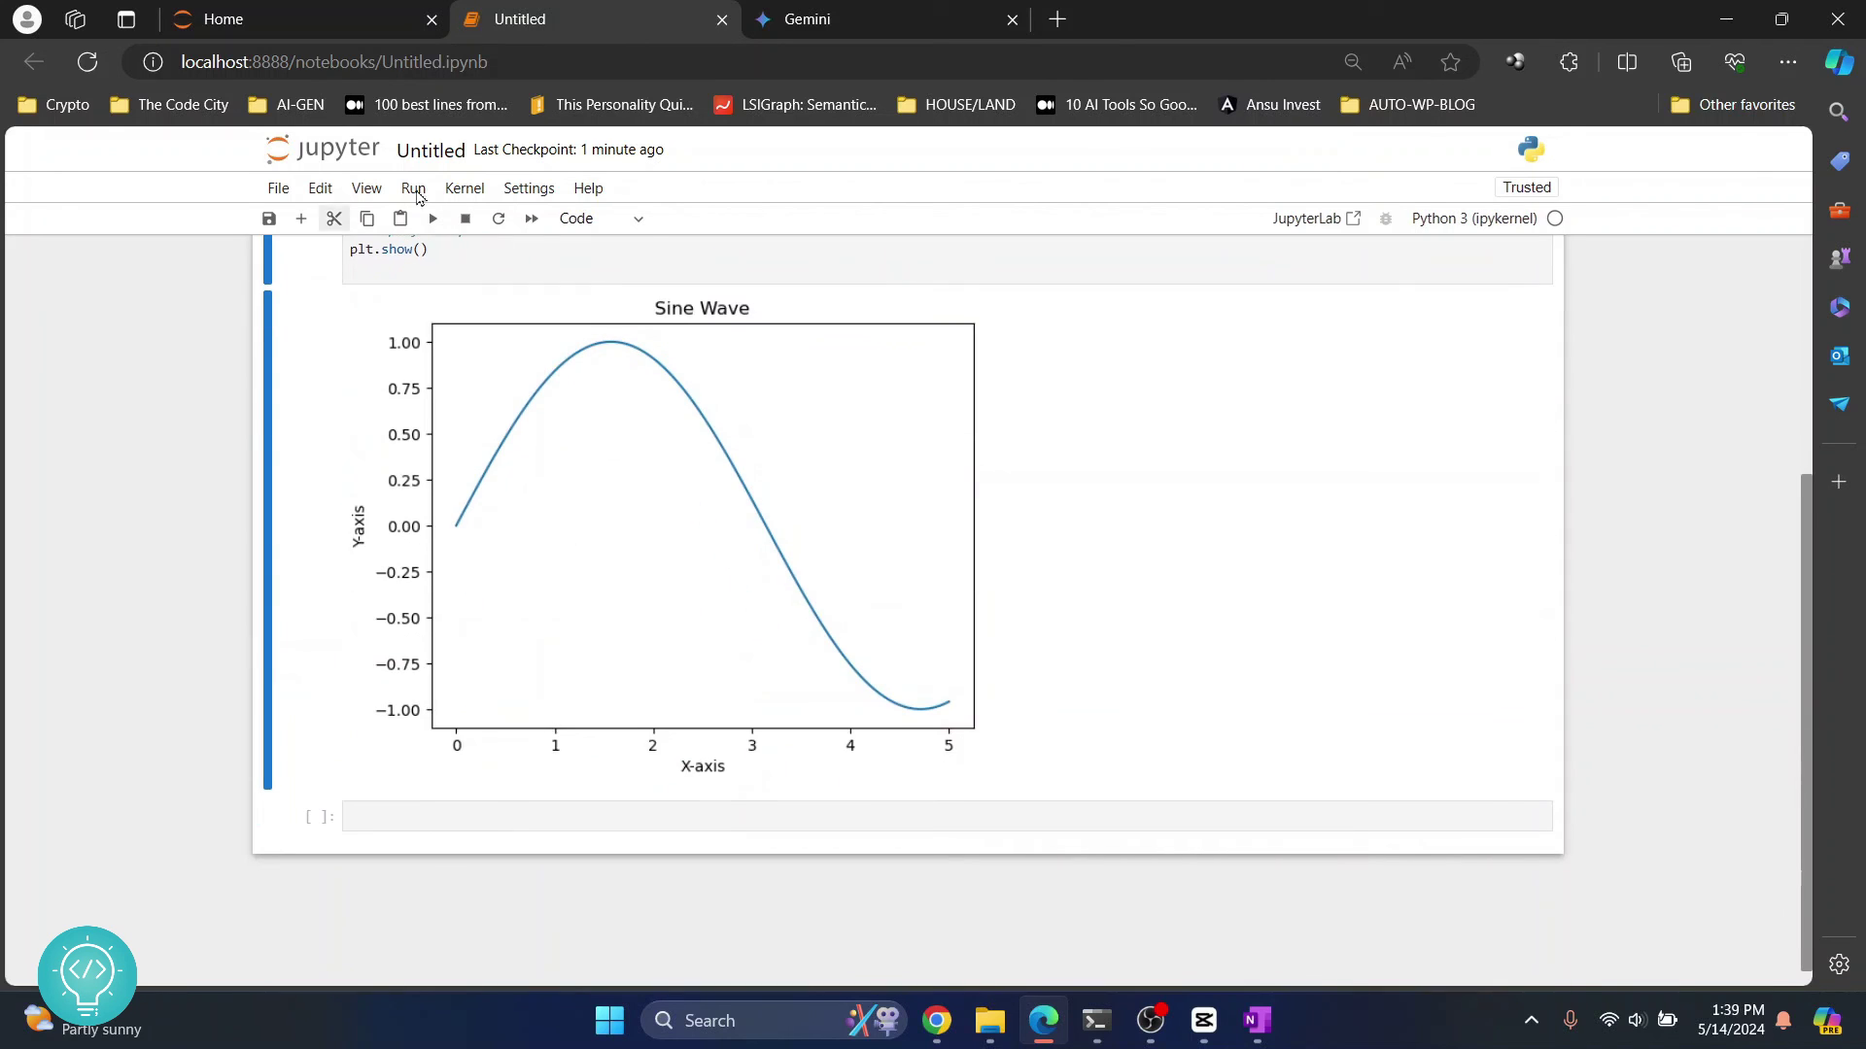
pyautogui.scroll(1, 596, 437)
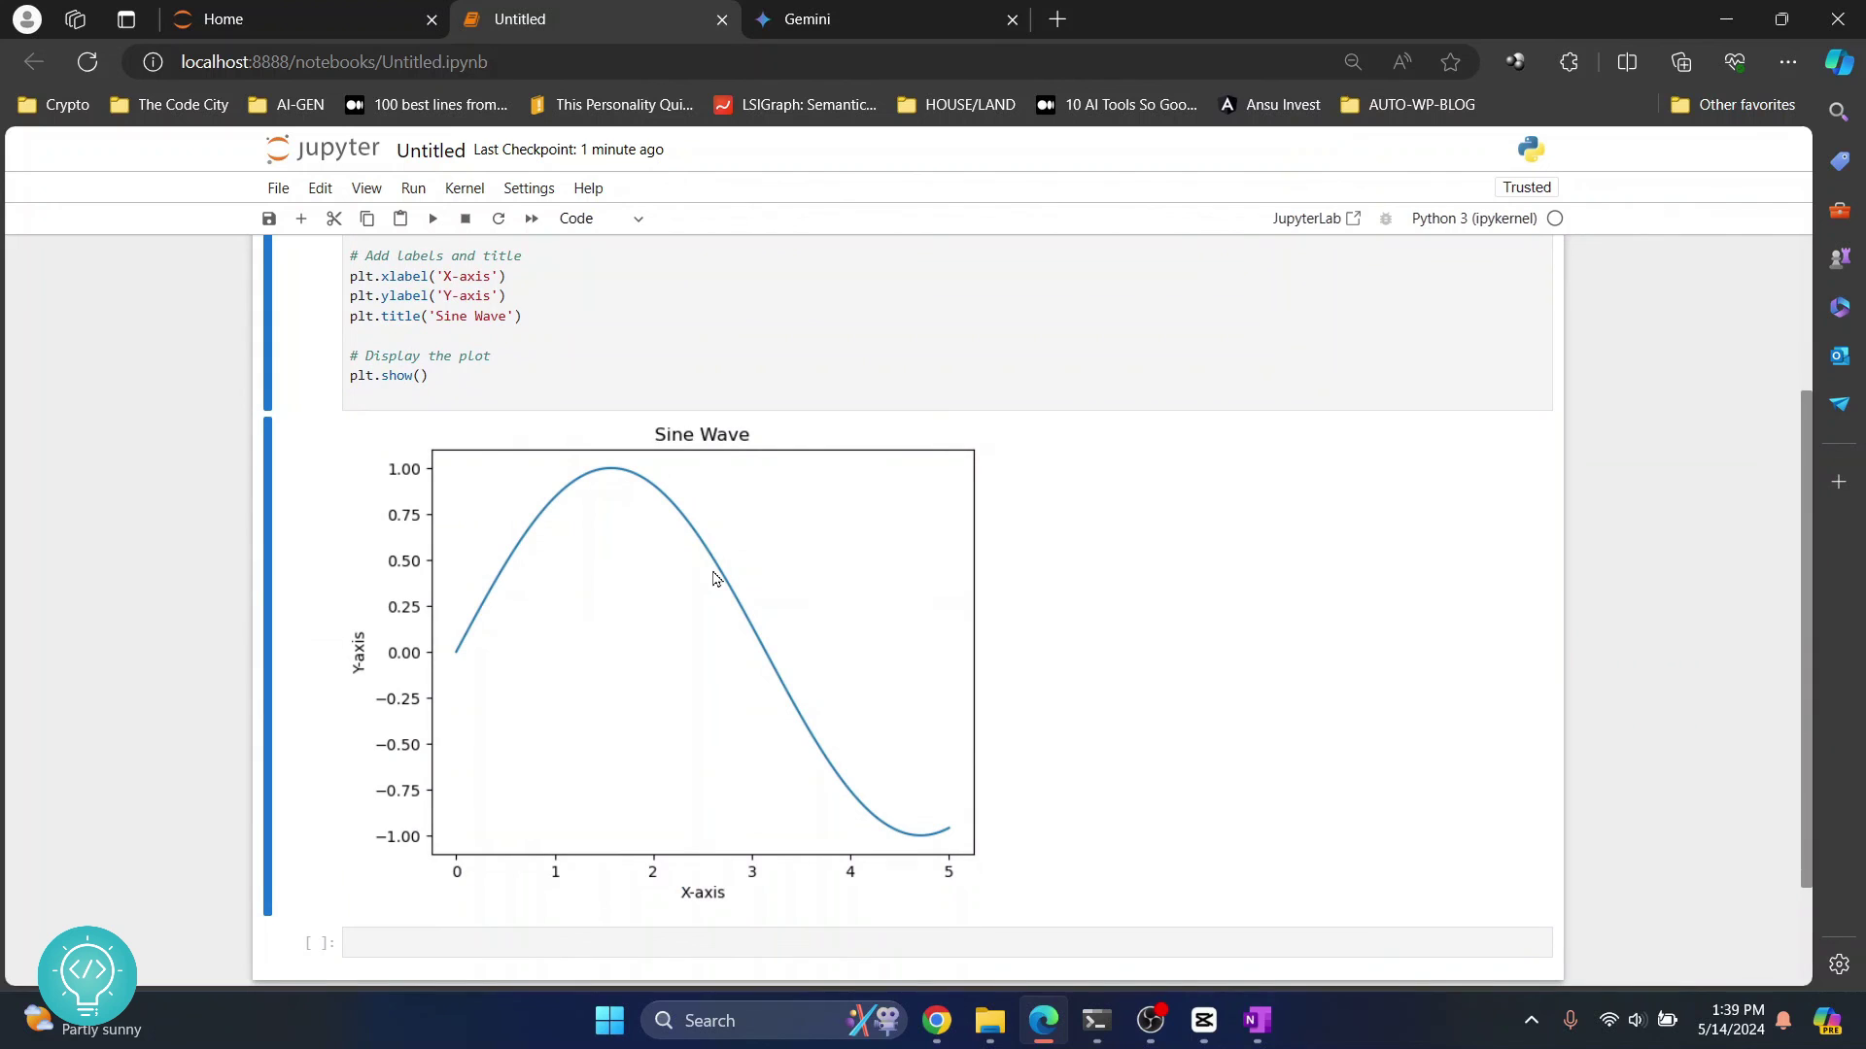
pyautogui.scroll(3, 714, 578)
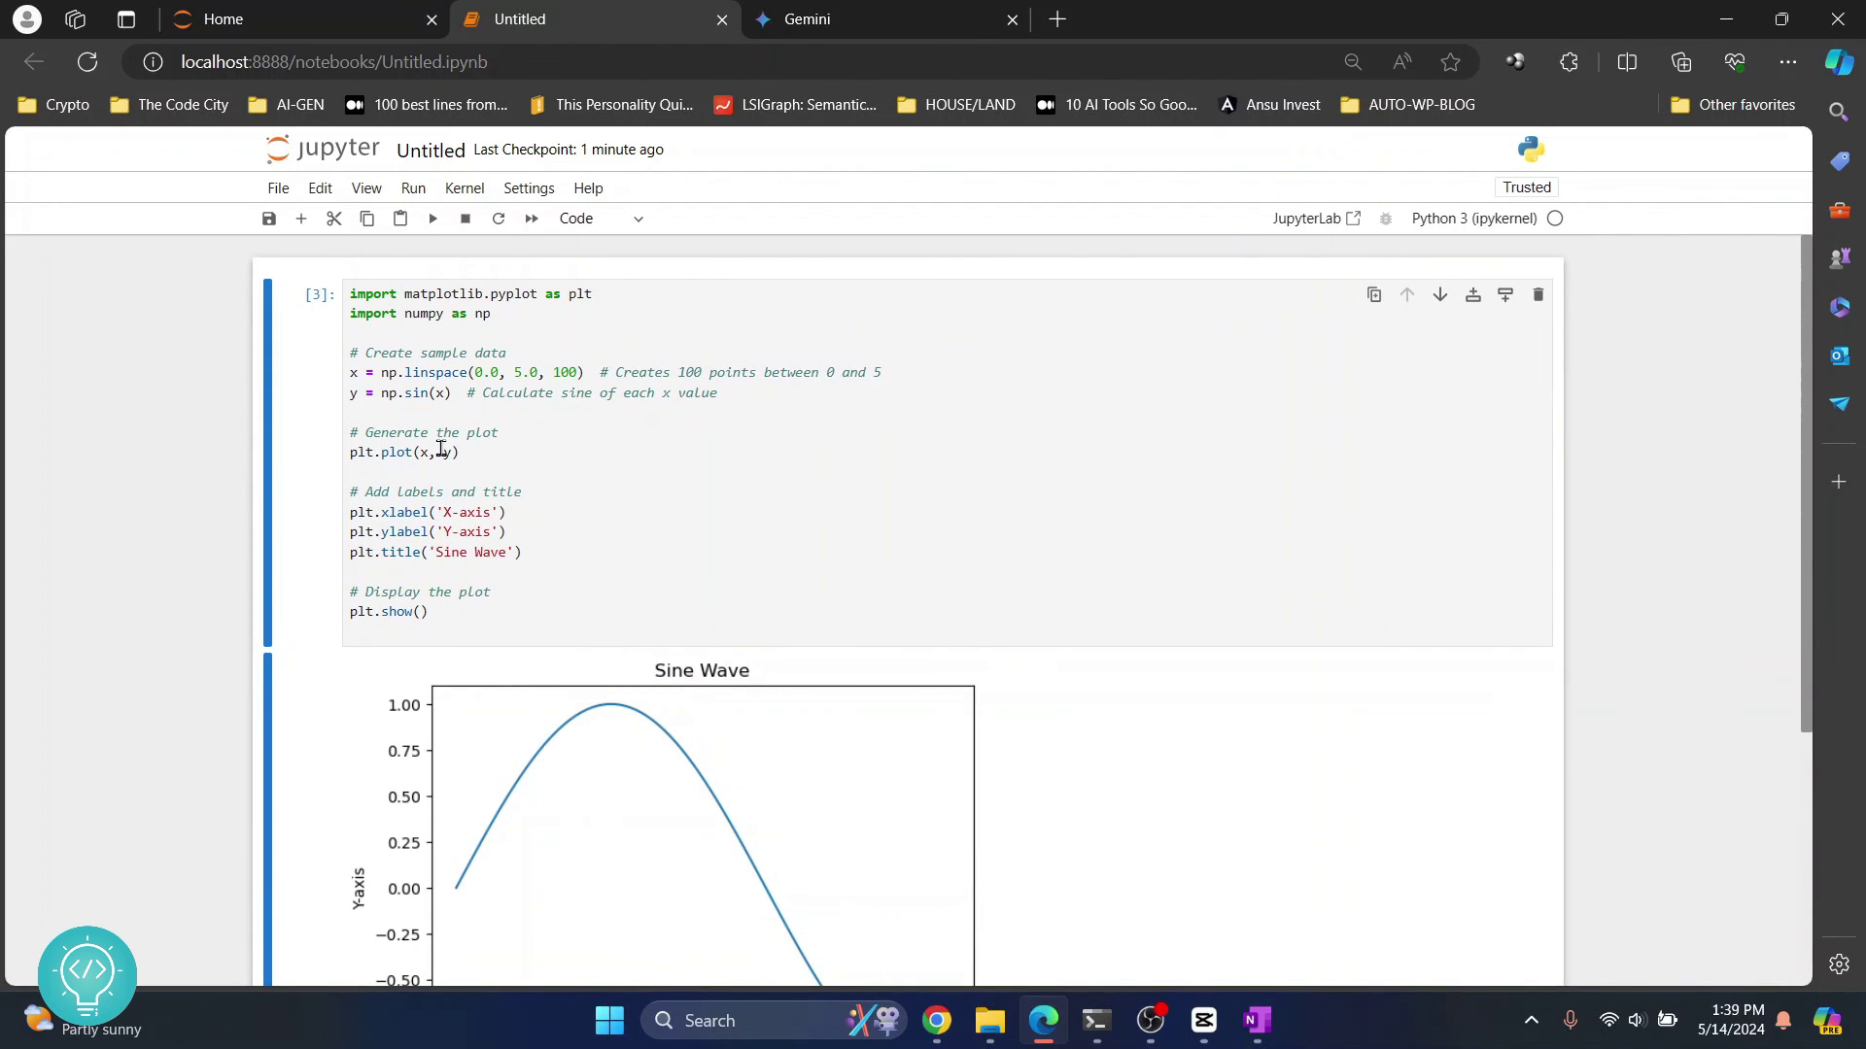
pyautogui.scroll(-1, 440, 450)
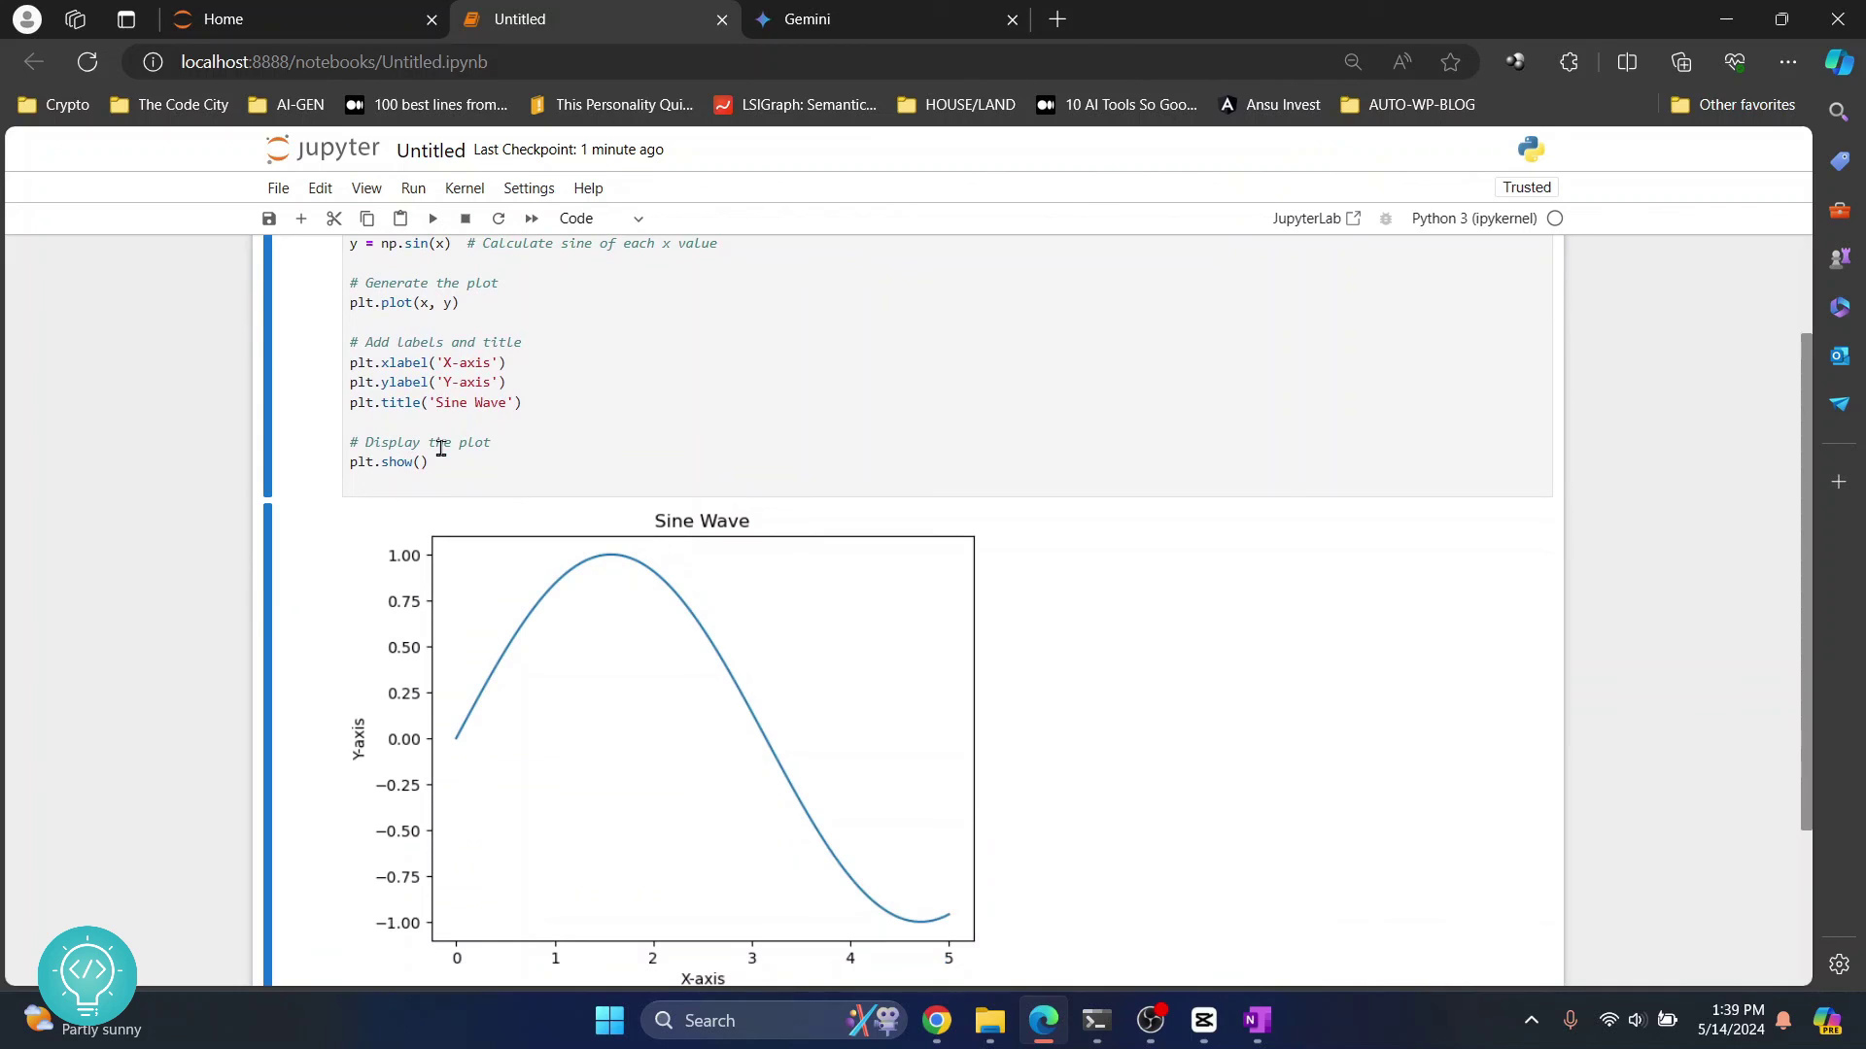